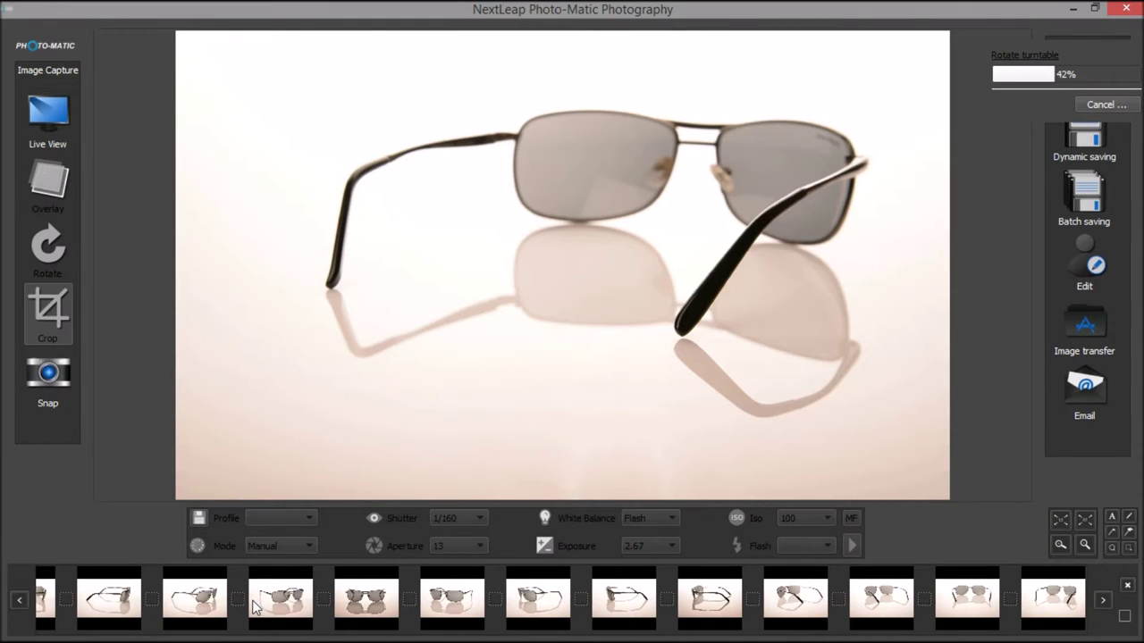
Select all the captured sunglasses images and open them in the image editor.
key(Return)
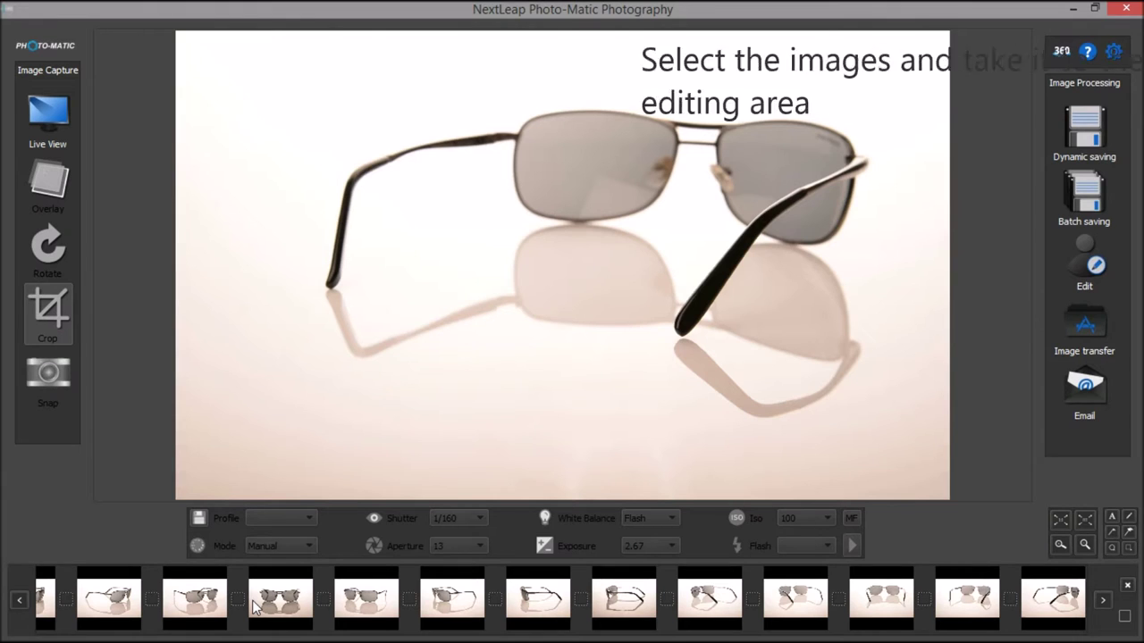
click(1069, 609)
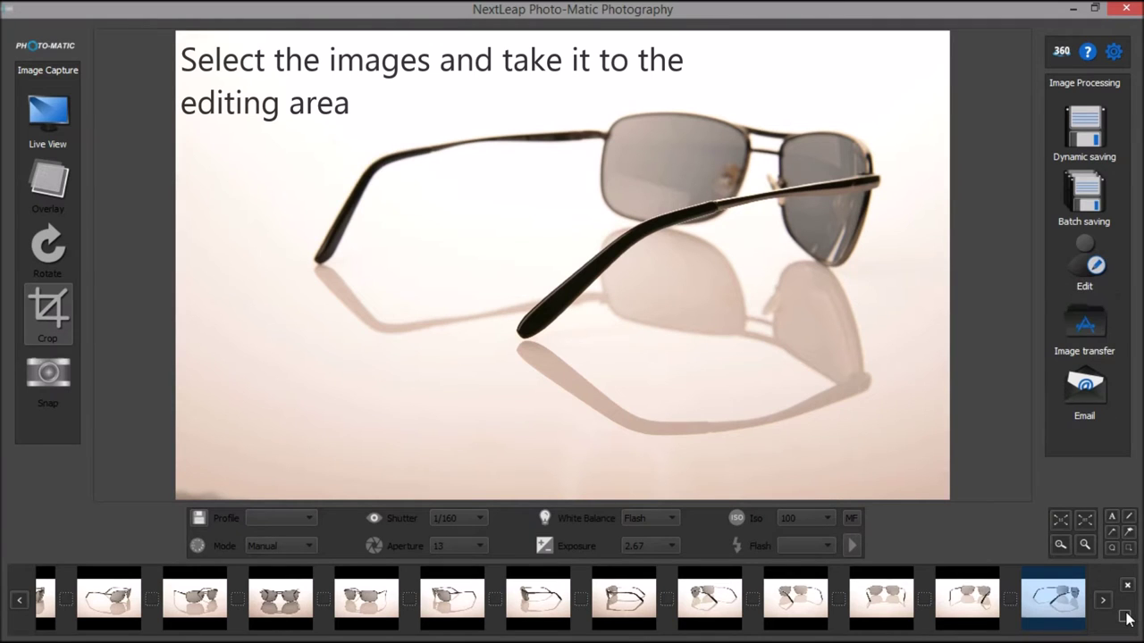
click(1092, 279)
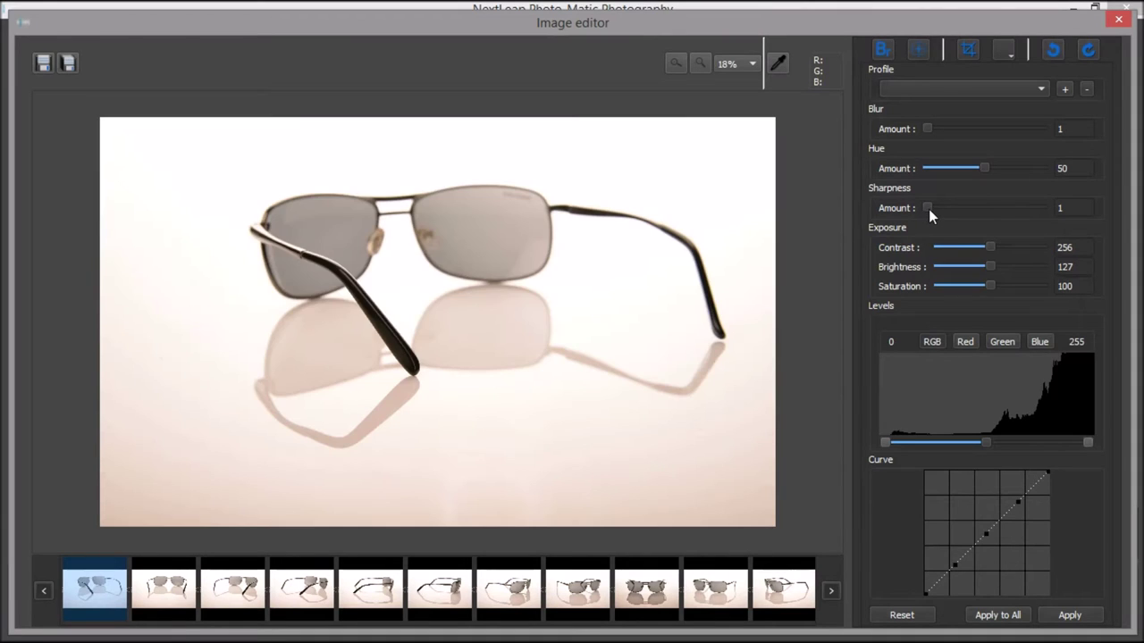
Set the sharpness amount to 3, start saving, and apply the edit to all images.
drag(928, 209, 935, 209)
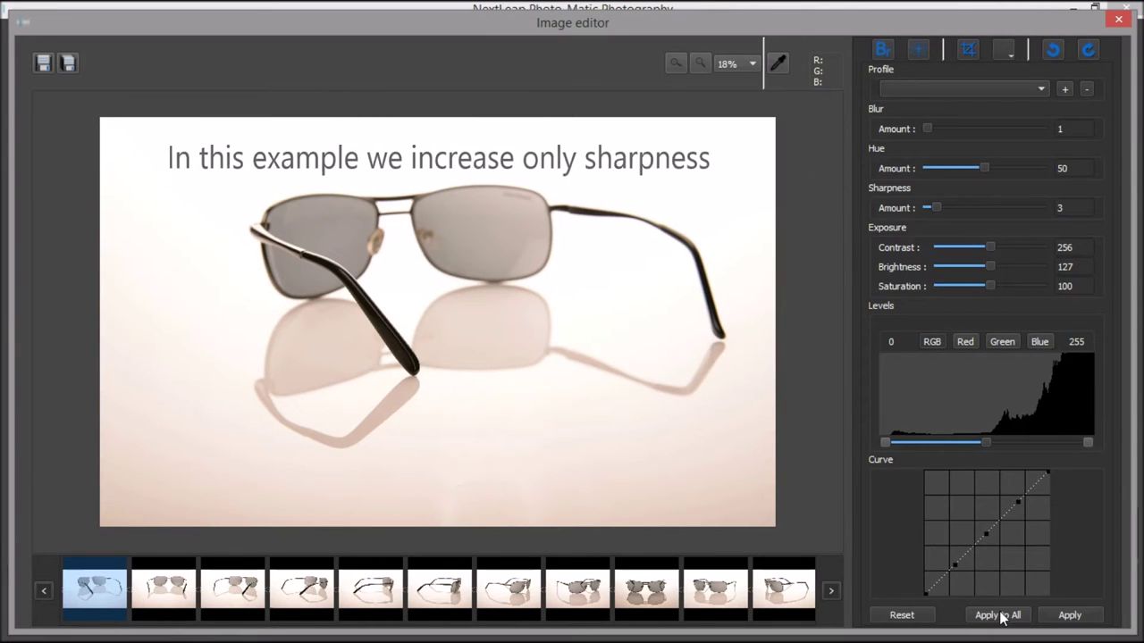
click(38, 68)
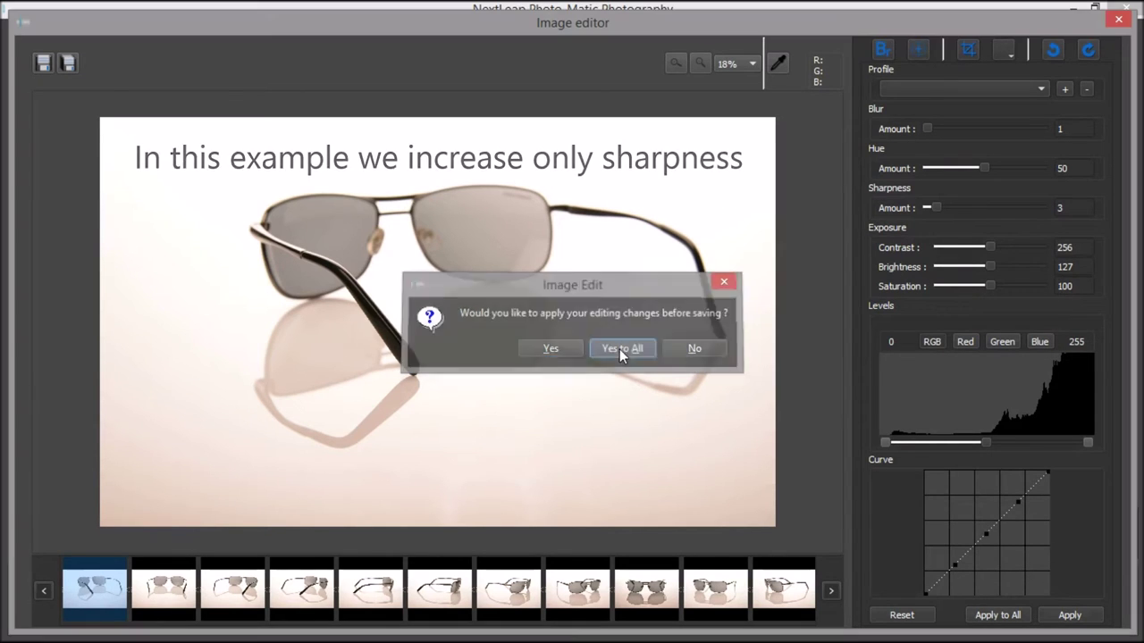
click(620, 349)
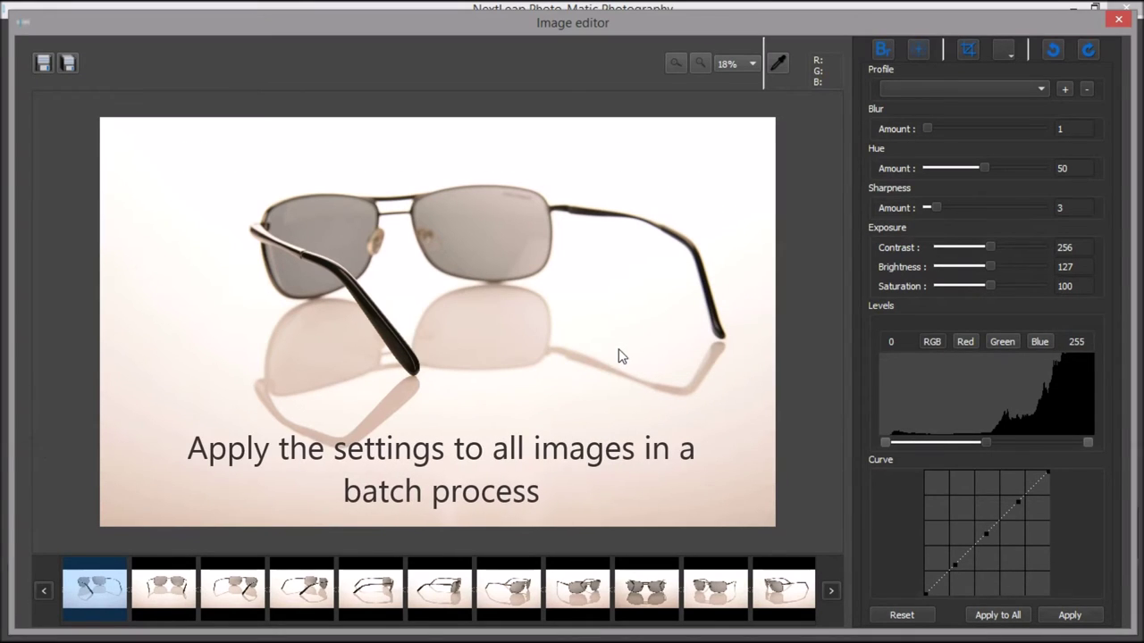
Set the Dynamic Save master name to sunglasses and the suffix name to _360view.
click(41, 62)
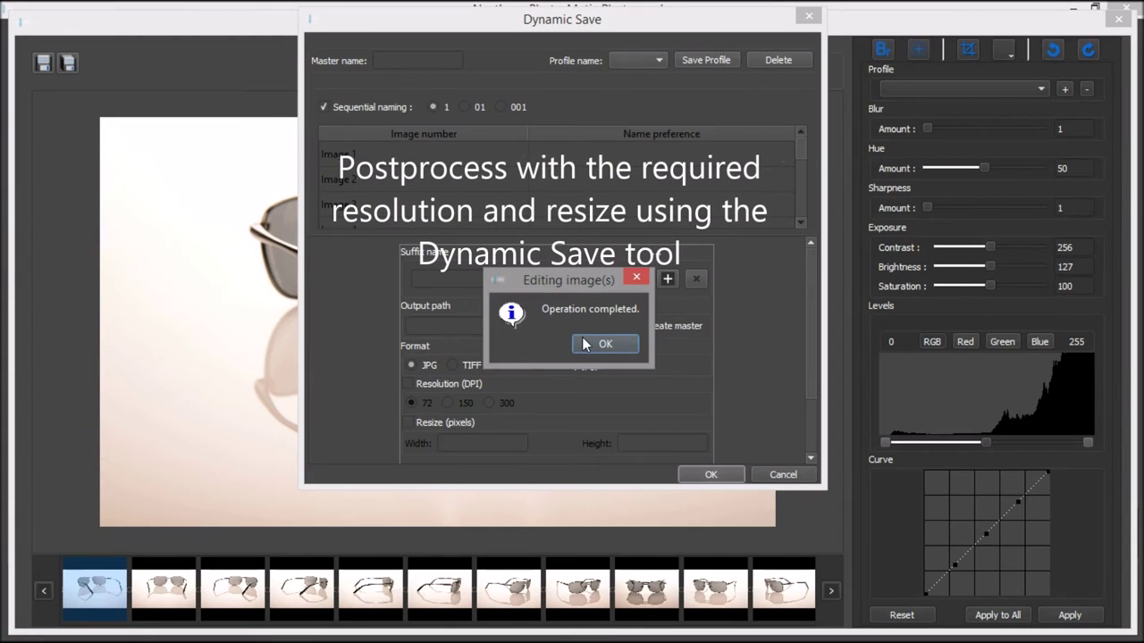
click(586, 344)
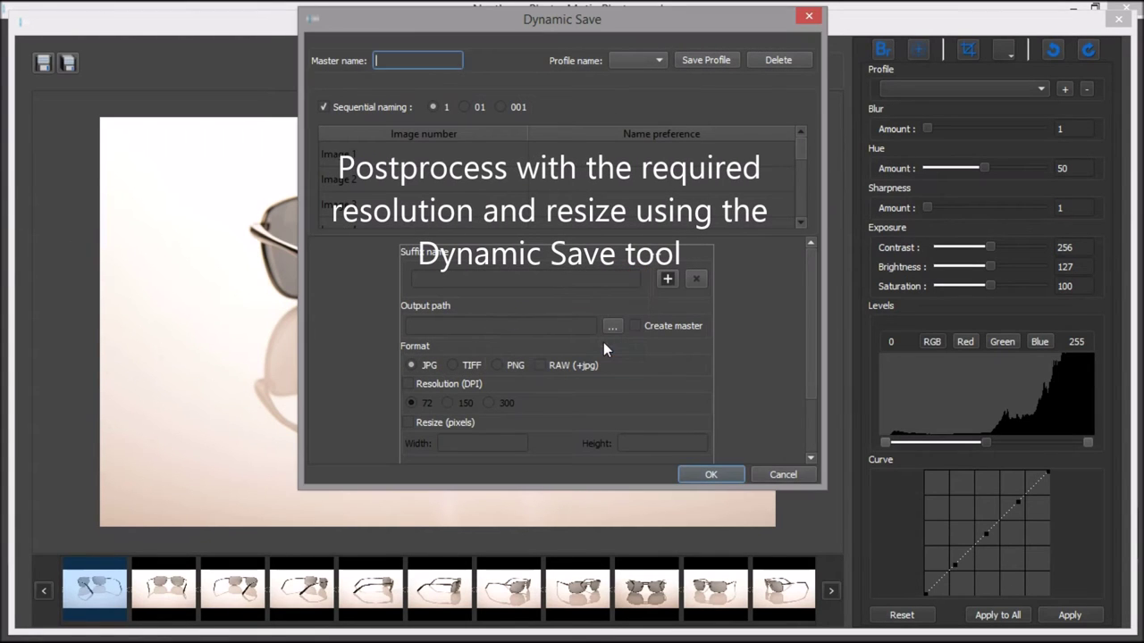
click(391, 60)
click(620, 278)
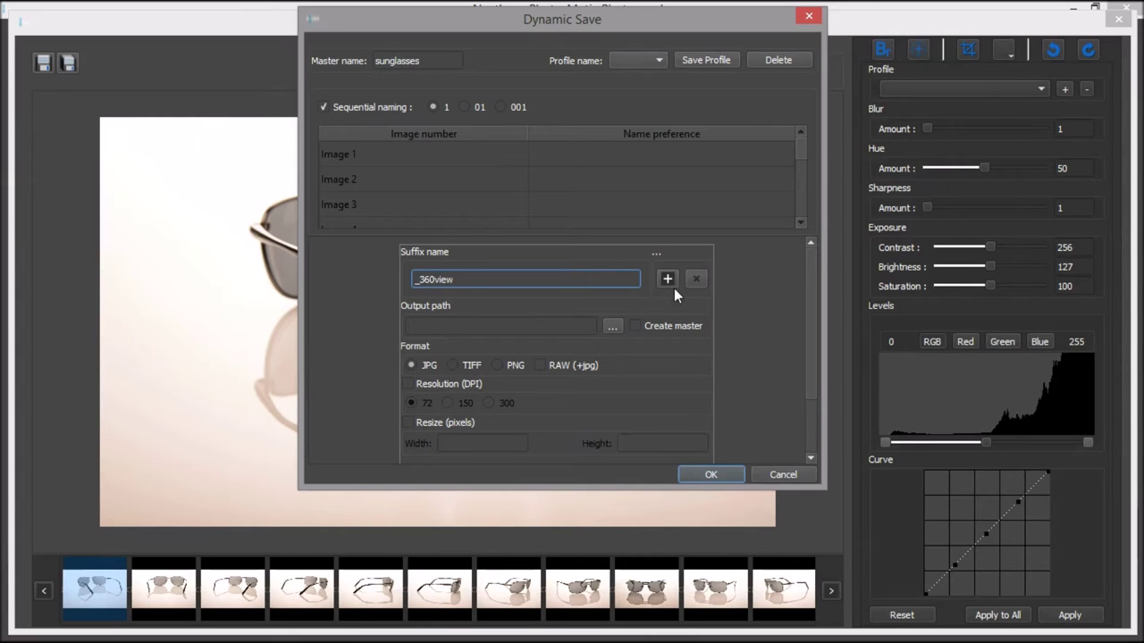
Create a Sunglasses folder on the Desktop and choose it as the output path.
click(613, 328)
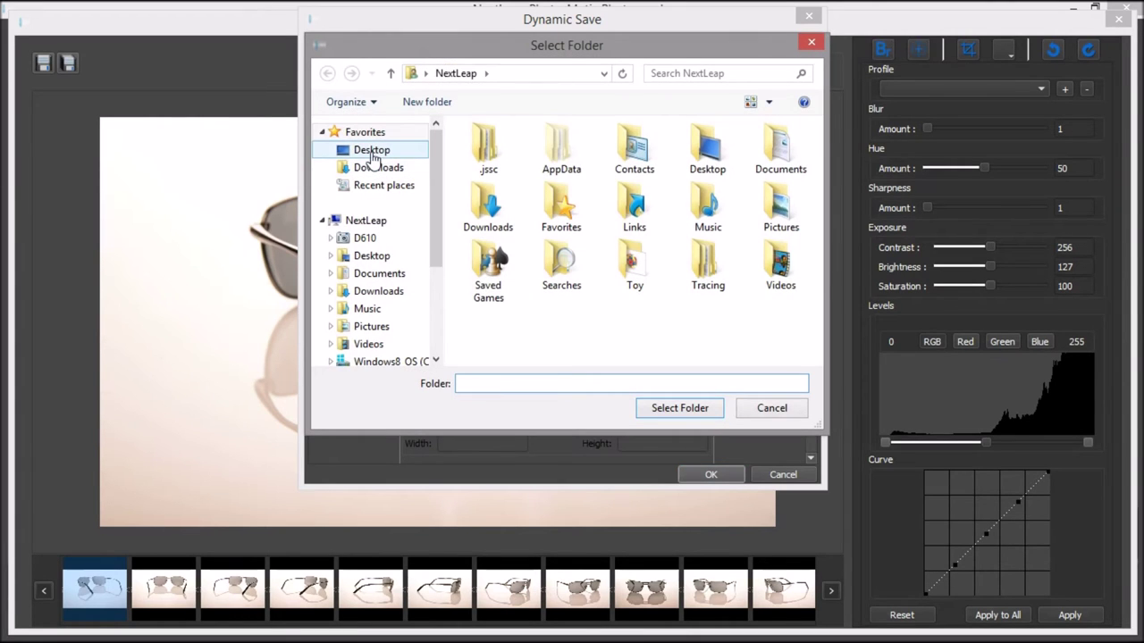
click(374, 152)
right_click(684, 283)
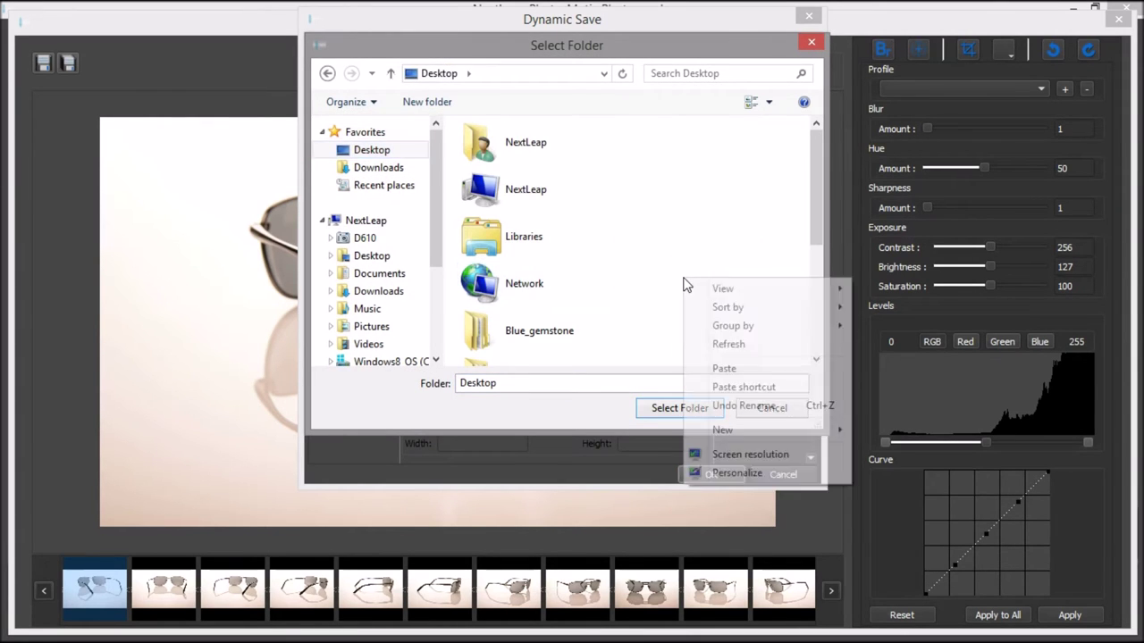
mouse_move(749, 434)
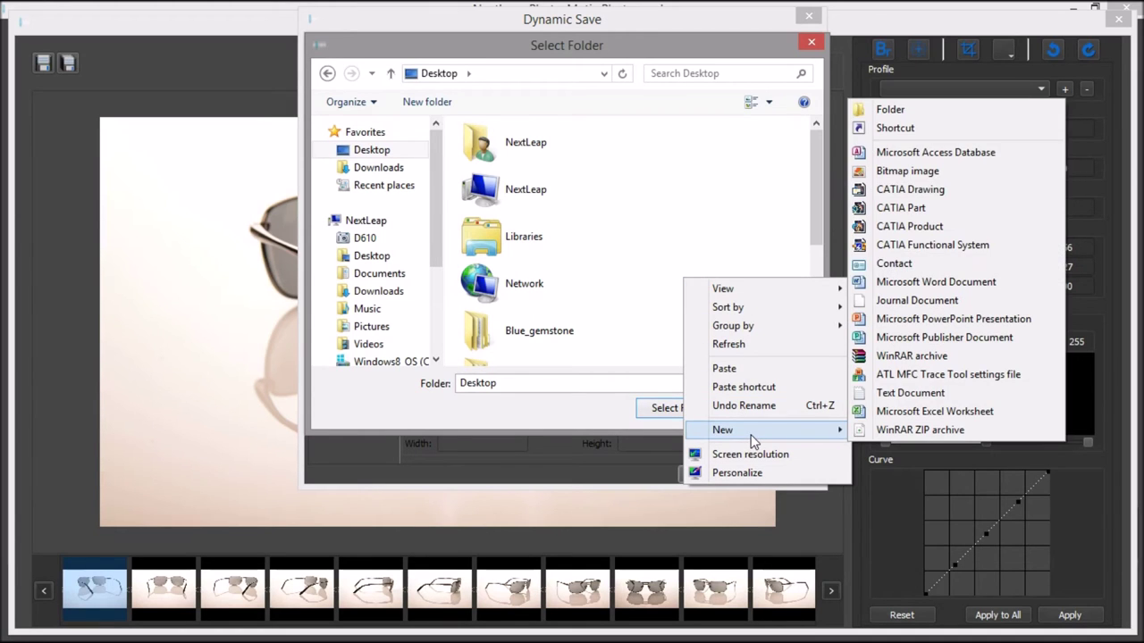
click(906, 110)
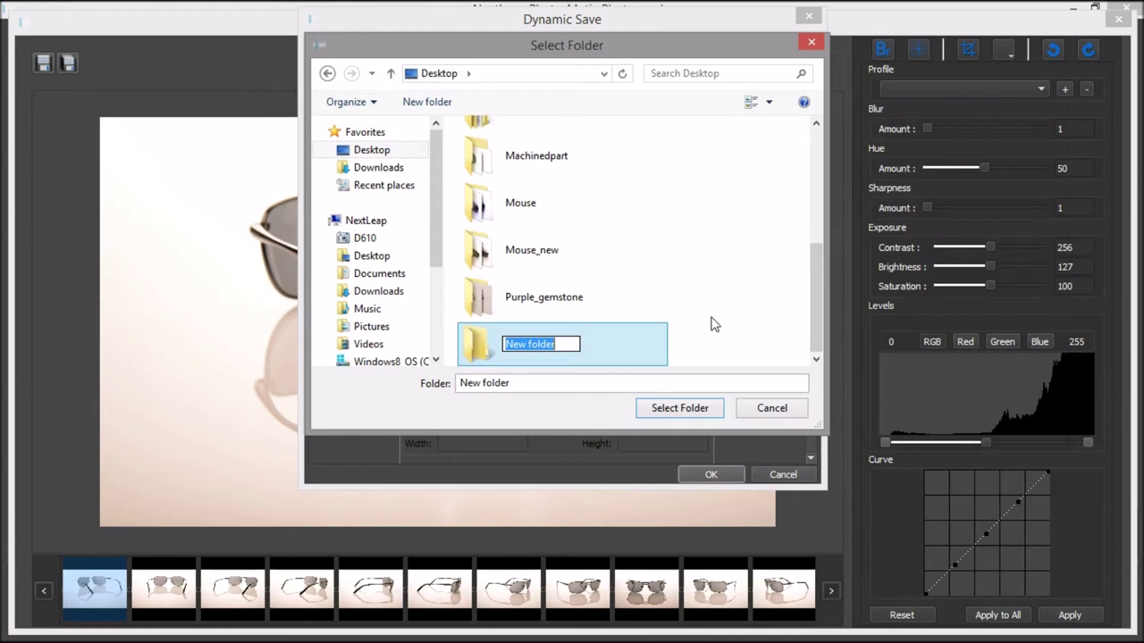
text(Sunglasses)
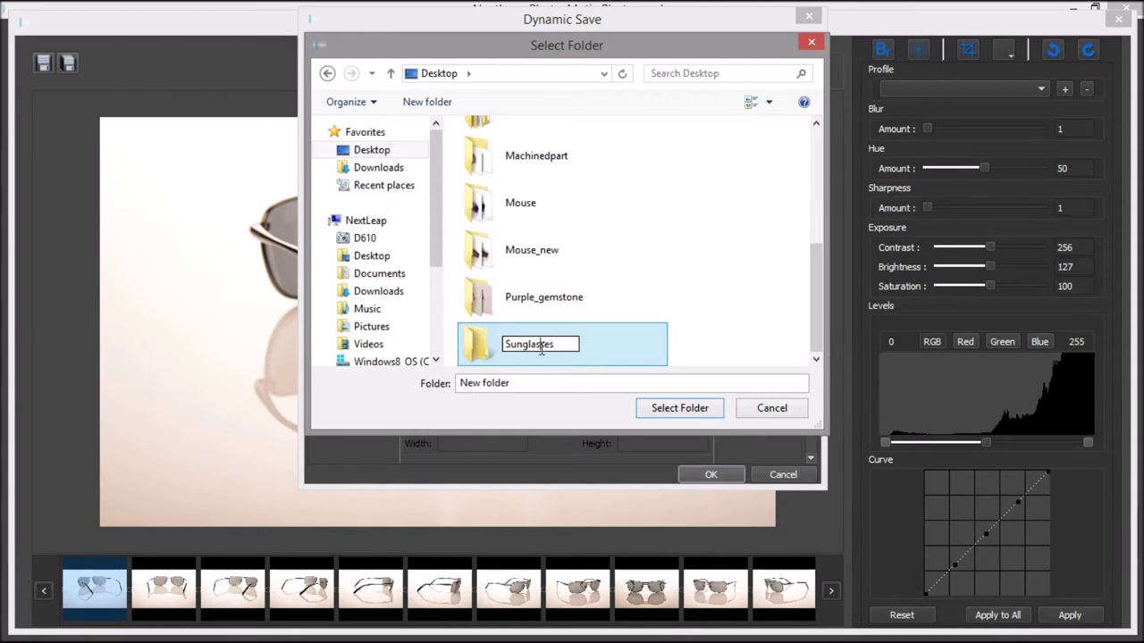
click(653, 329)
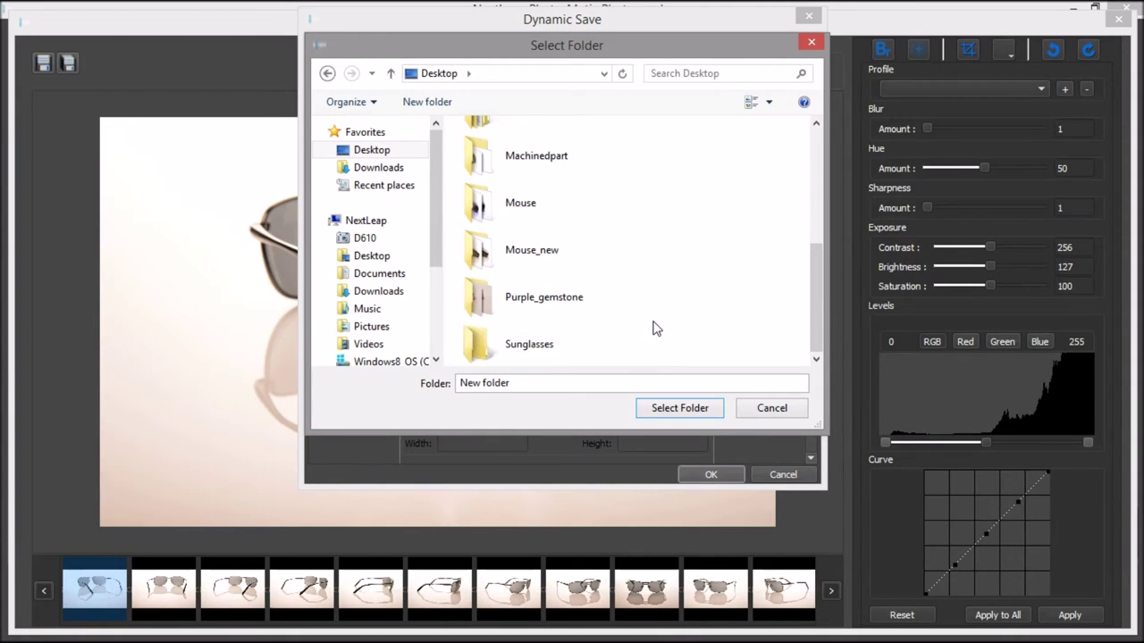
double_click(544, 347)
click(674, 409)
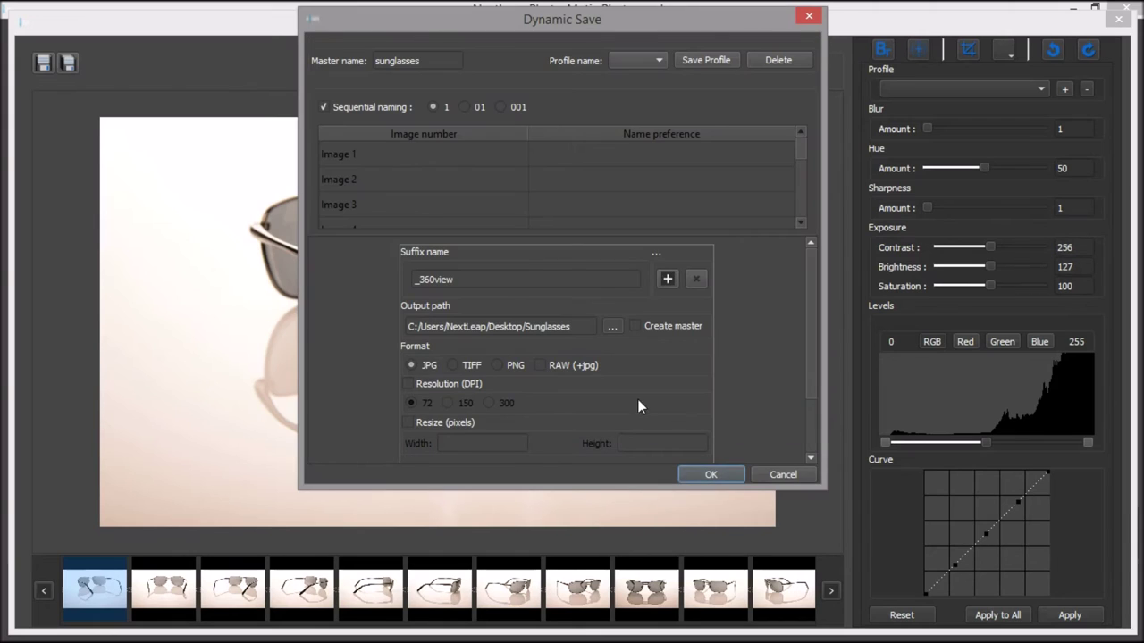
Enable the output resolution at 300 DPI and resize the images to a width of 1000 pixels.
click(408, 384)
click(491, 403)
click(445, 423)
click(459, 444)
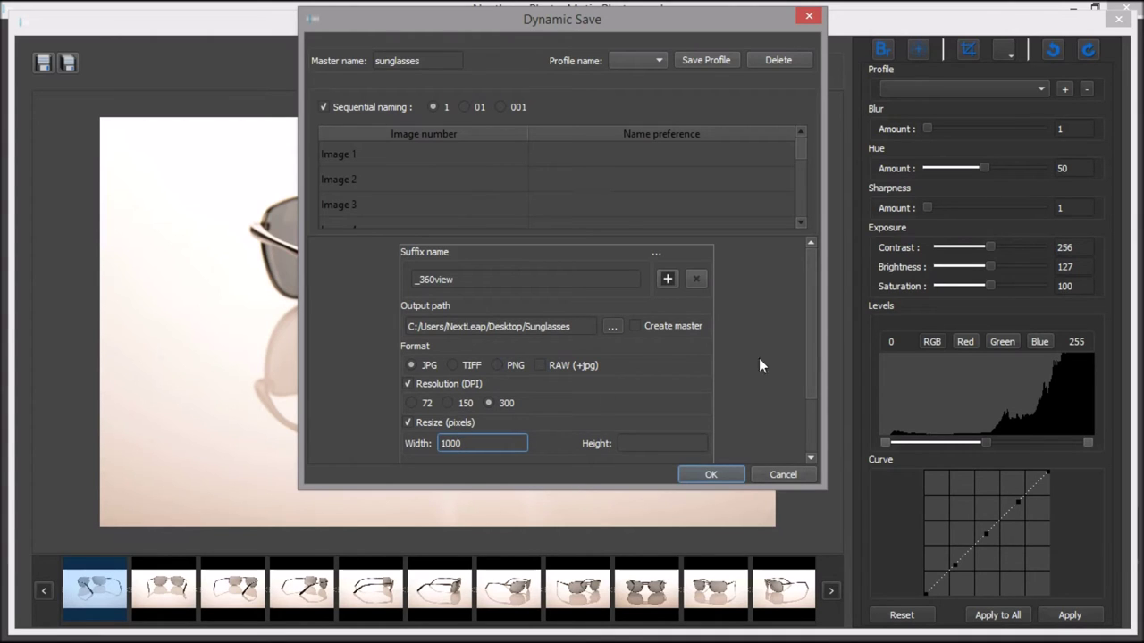
Enable Create master and run the dynamic save of the images.
drag(815, 346, 811, 384)
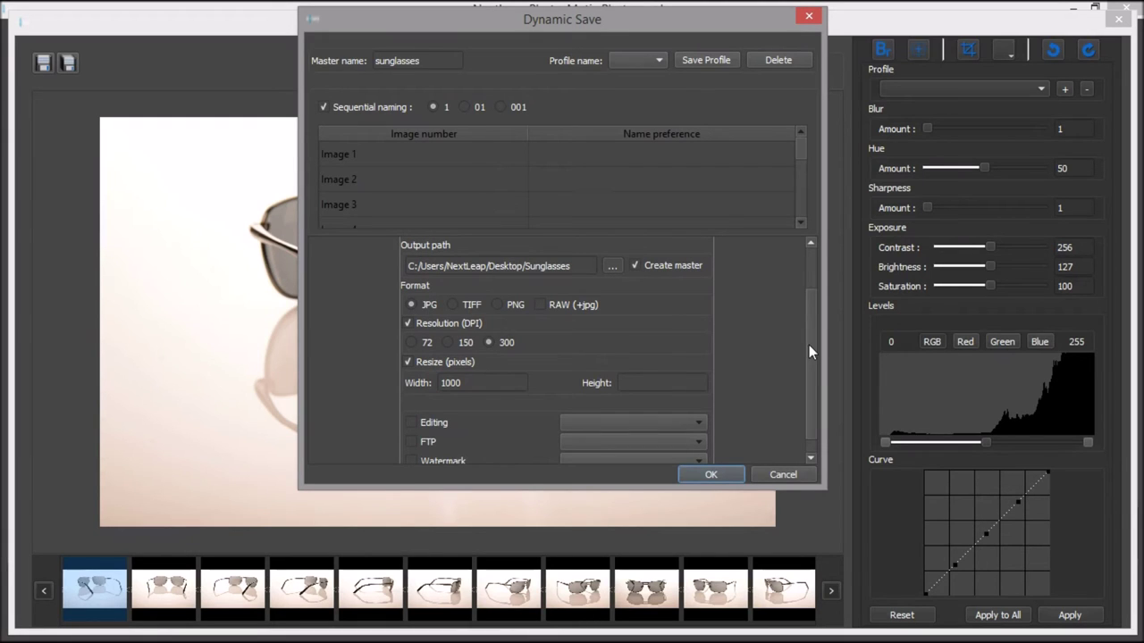
drag(820, 357, 816, 307)
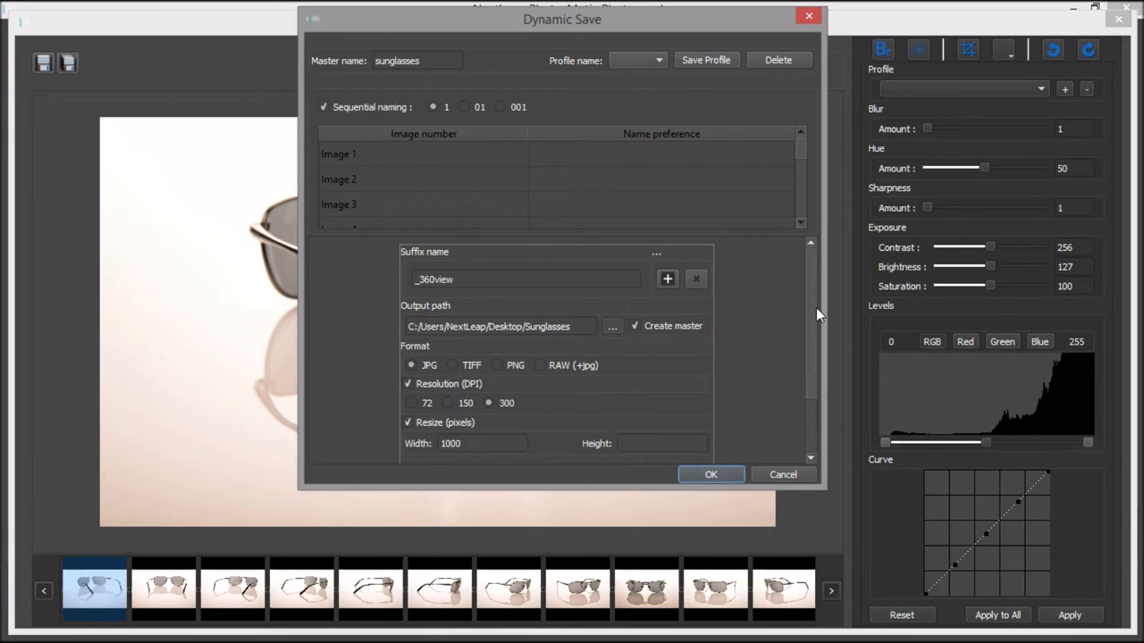
drag(815, 329, 814, 388)
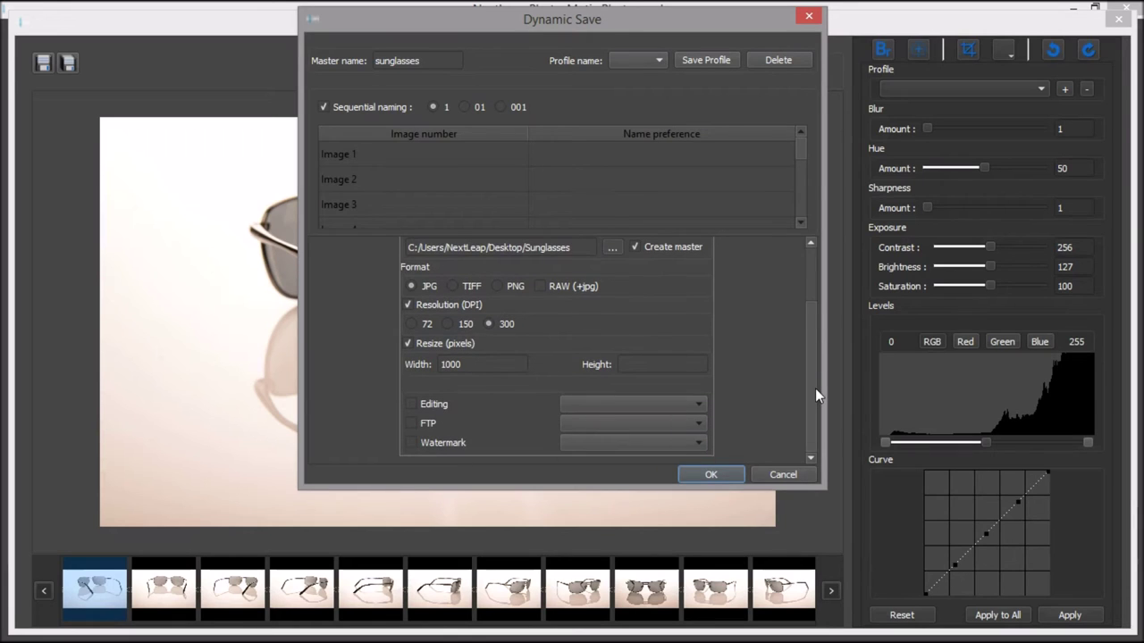
click(715, 475)
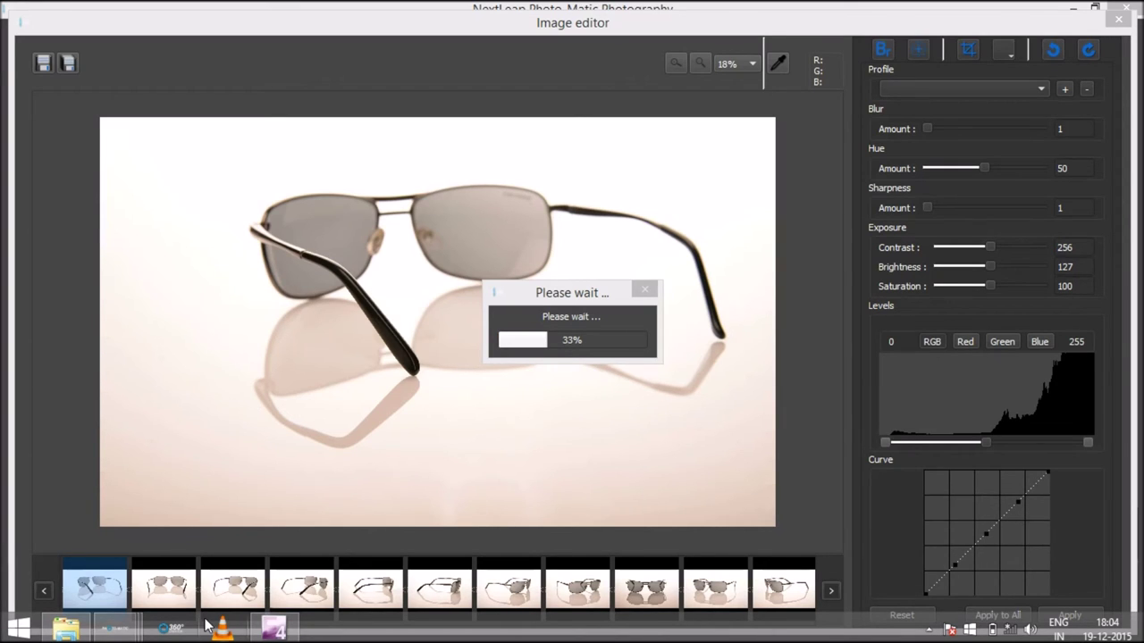
Select images sunglasses_360view1 to sunglasses_360view14 in the sunglasses folder and import them into 360 Product View Creator.
mouse_move(124, 638)
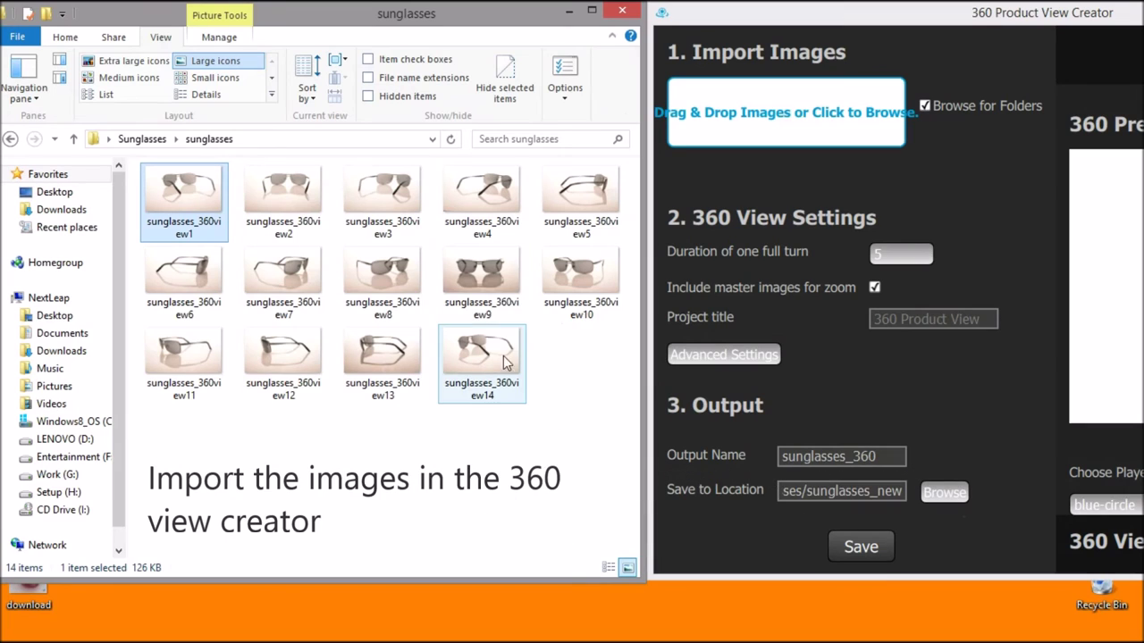
shift+click(500, 366)
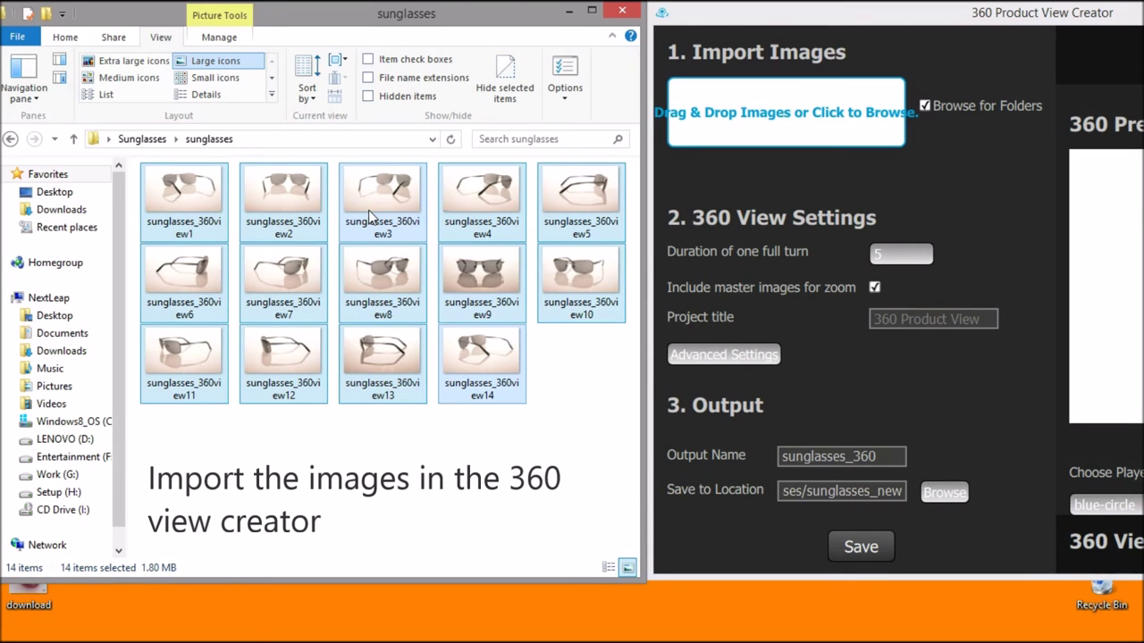
drag(368, 214, 791, 119)
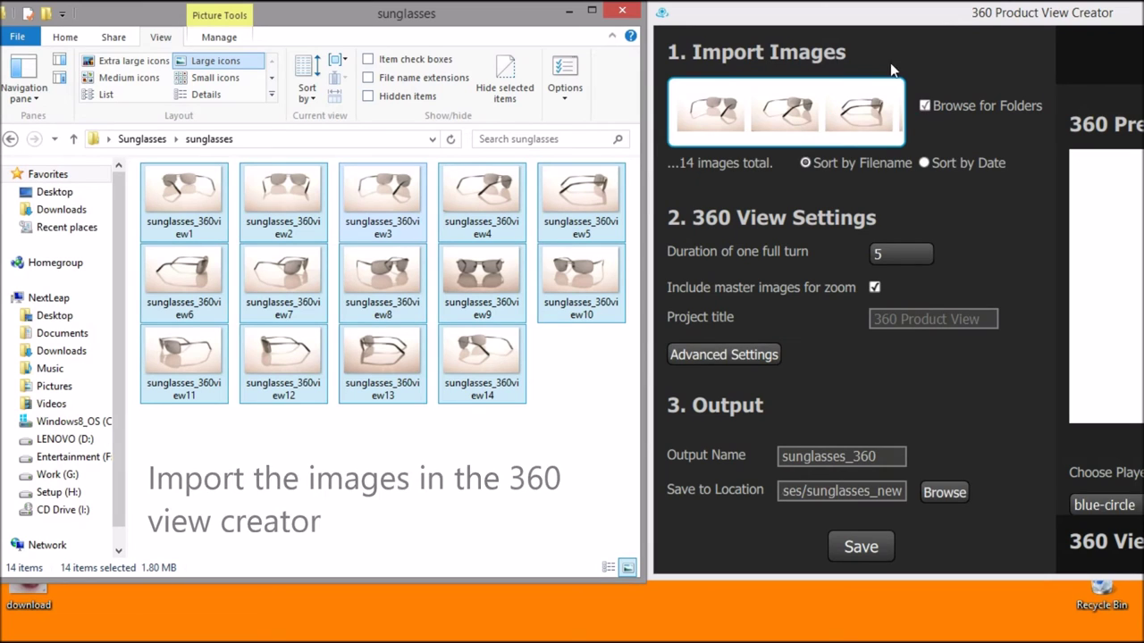
Maximize 360 Product View Creator and load the 360 preview of the imported sunglasses images.
double_click(954, 23)
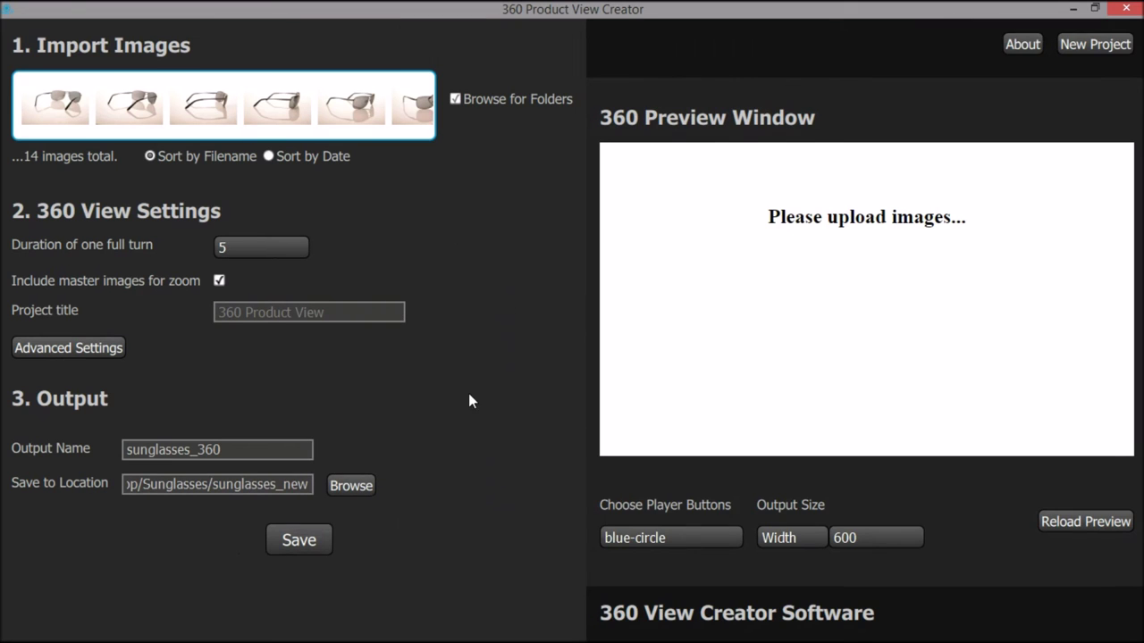
click(1066, 522)
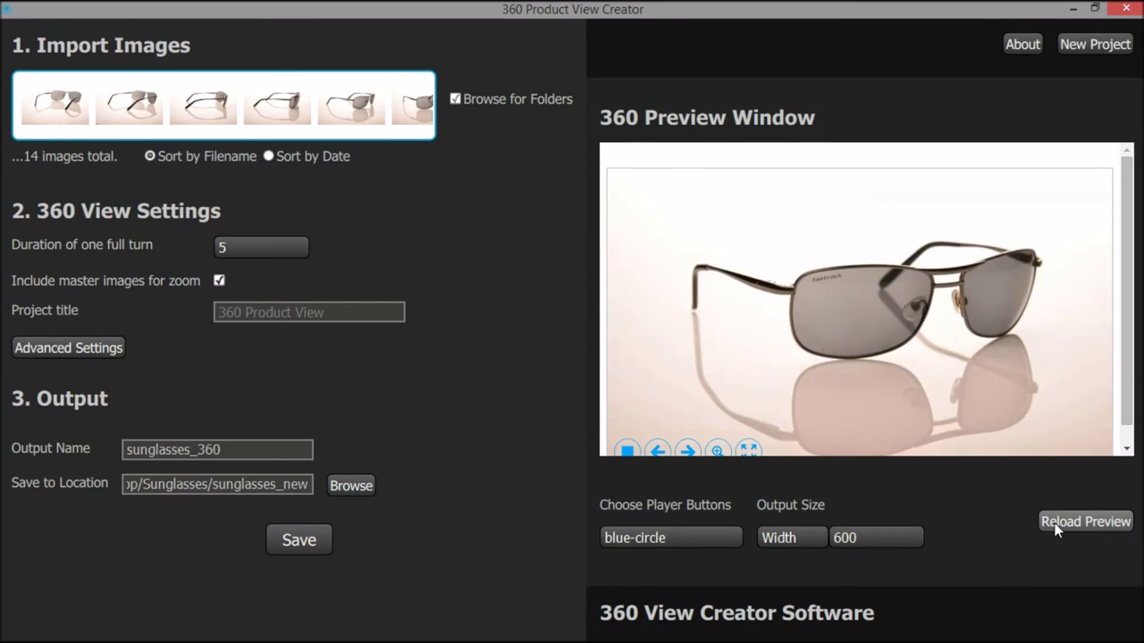
drag(1132, 366, 1132, 388)
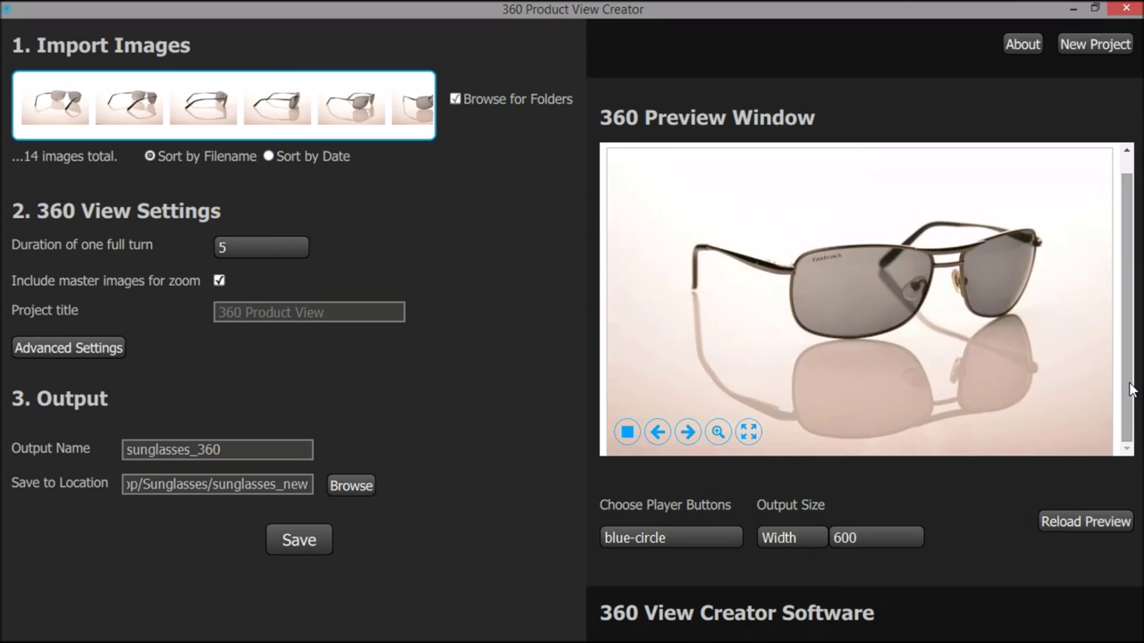
Set a custom duration of 7 seconds for one full turn of the 360 view.
click(264, 248)
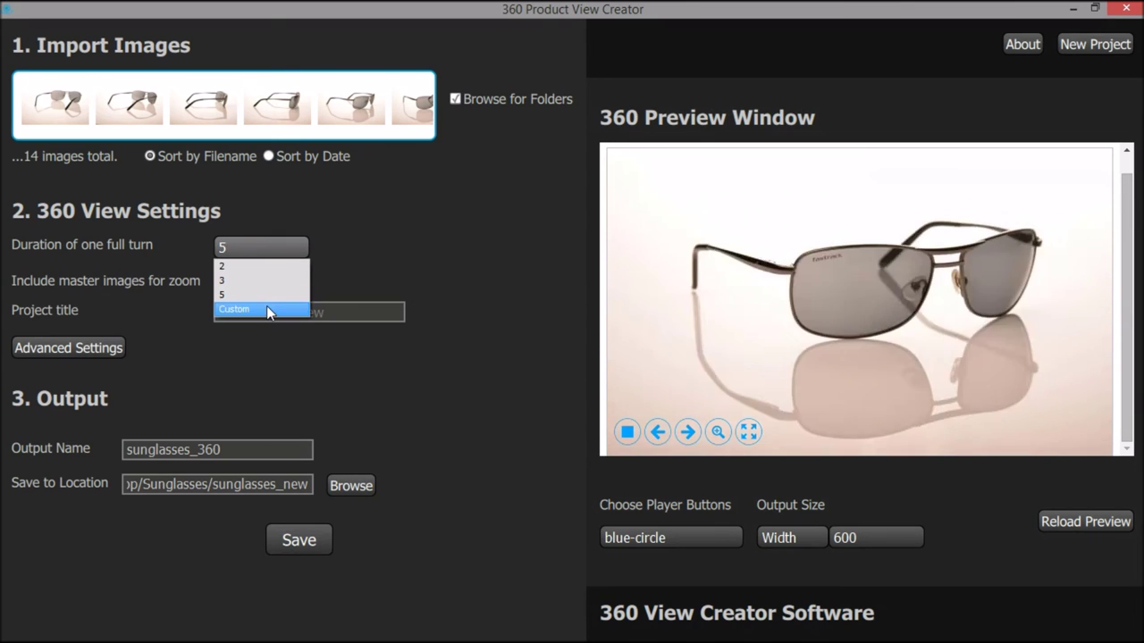
click(266, 306)
click(503, 314)
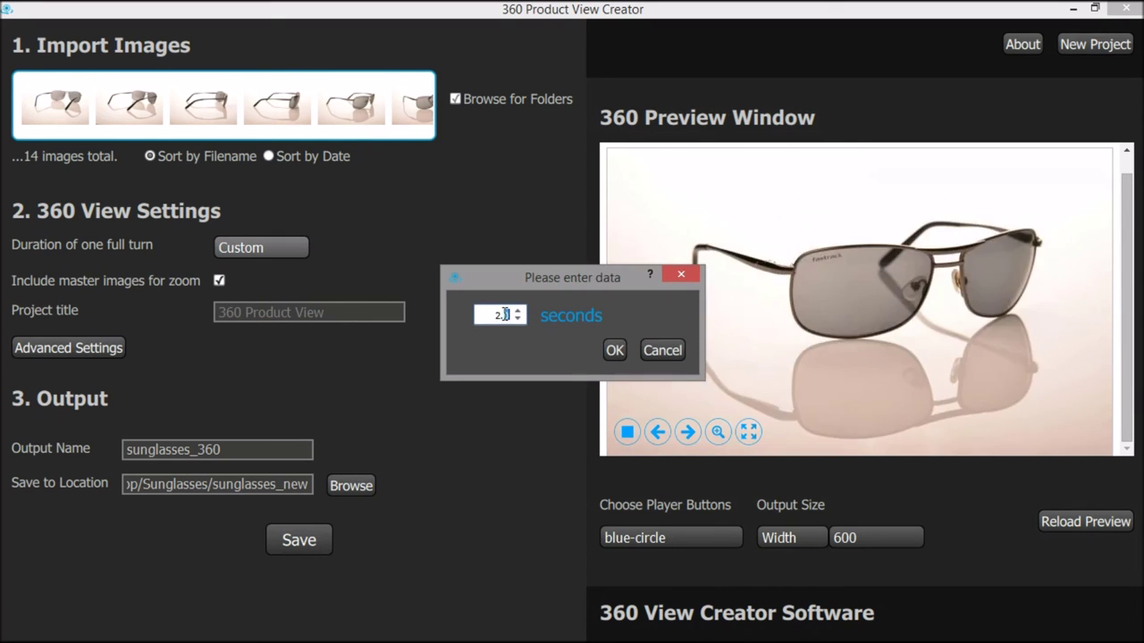
double_click(502, 315)
text(7)
click(617, 350)
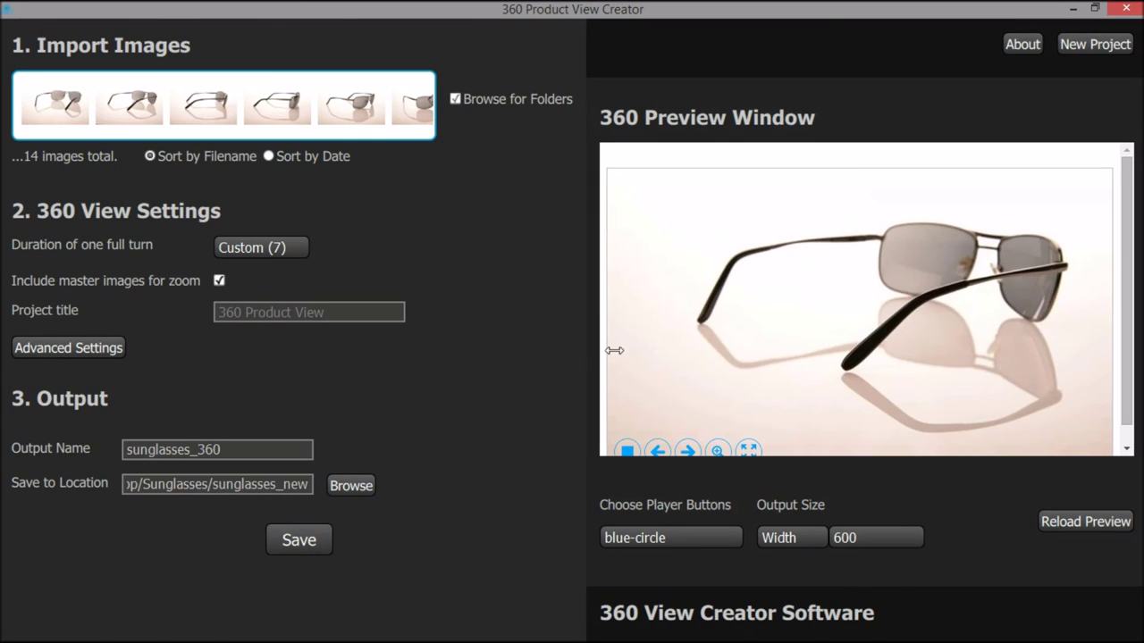
scroll(1127, 392, down, 1)
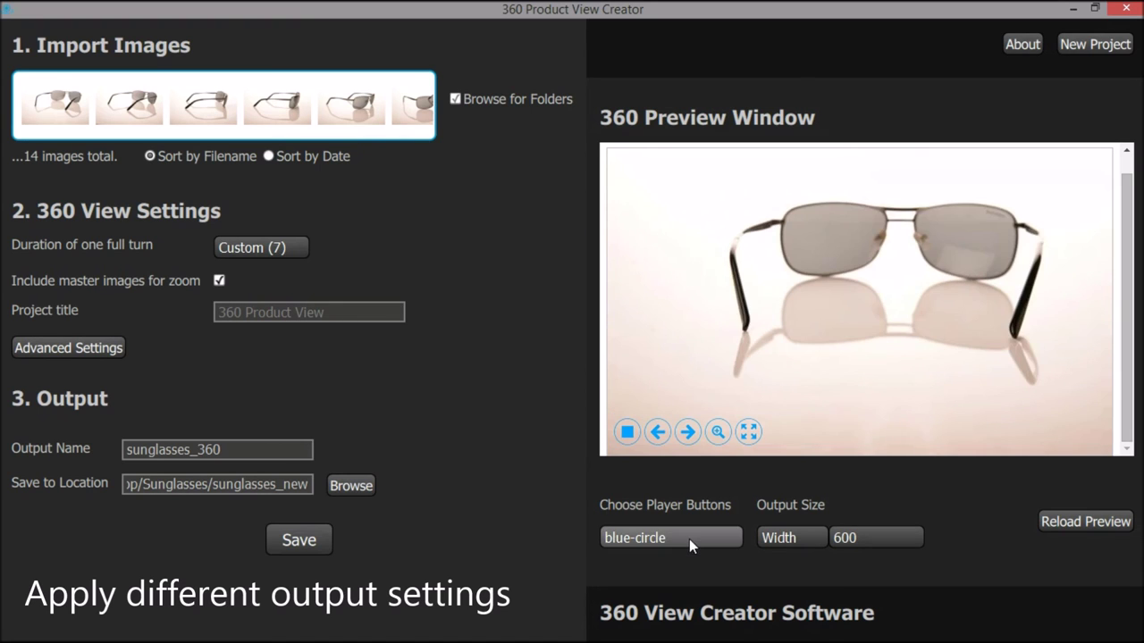
Change the player buttons to the black-circle style and reload the 360 preview.
click(689, 539)
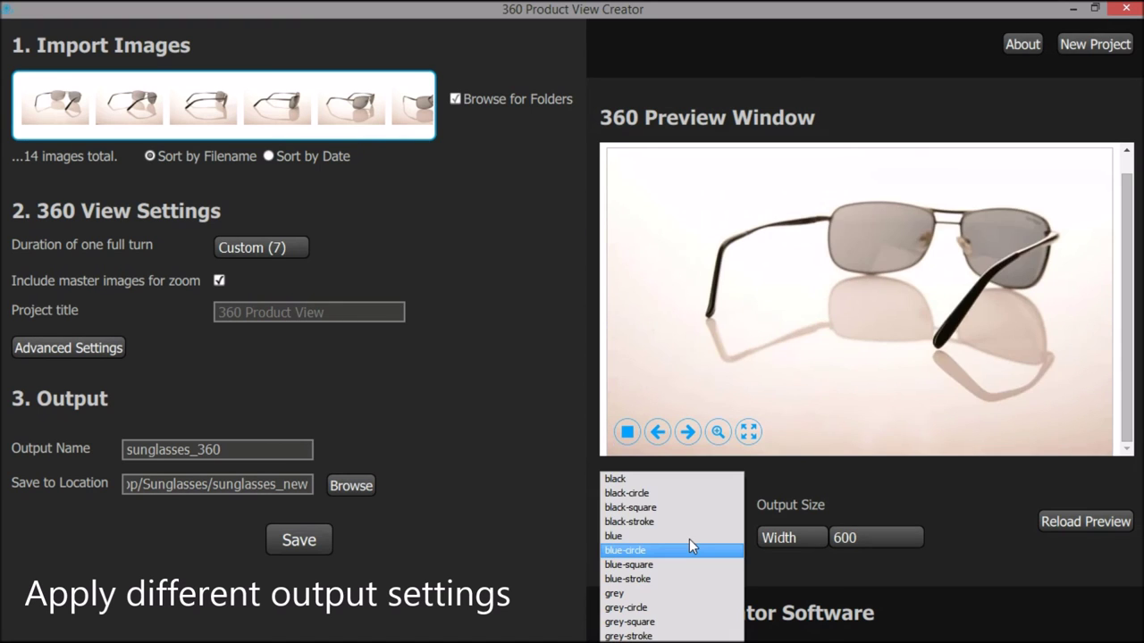
click(671, 494)
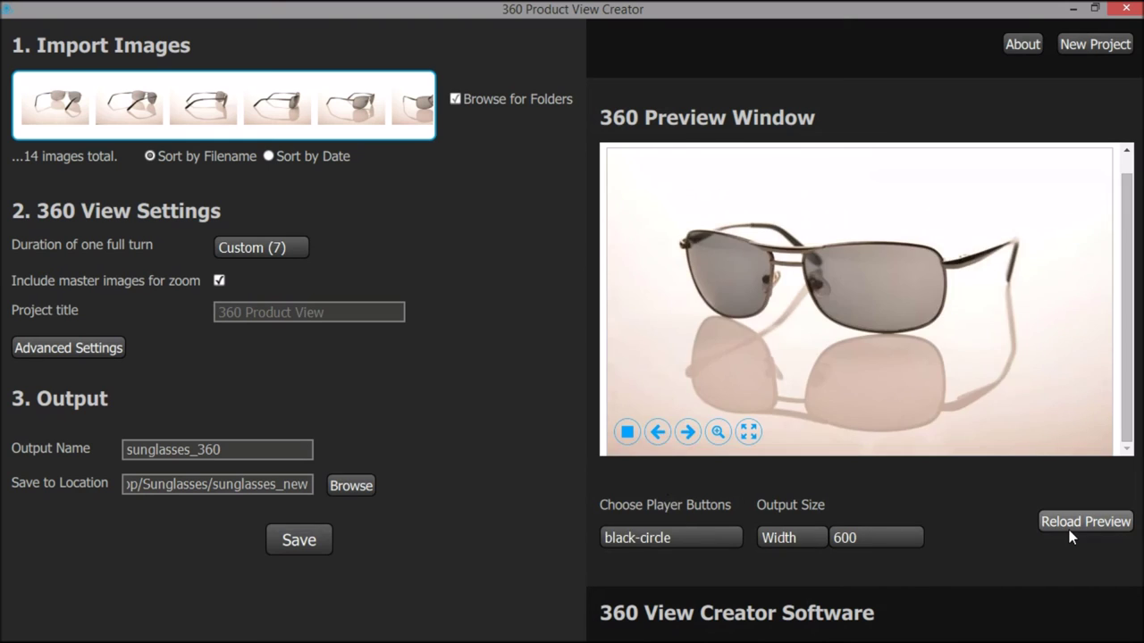
click(1071, 532)
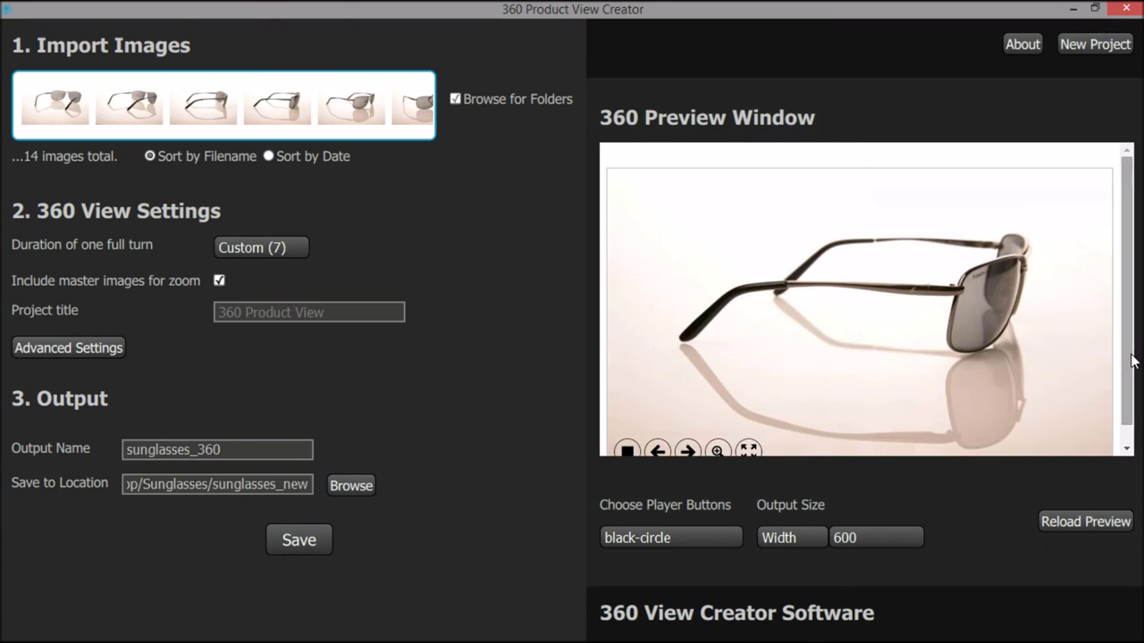
drag(1128, 371, 1127, 391)
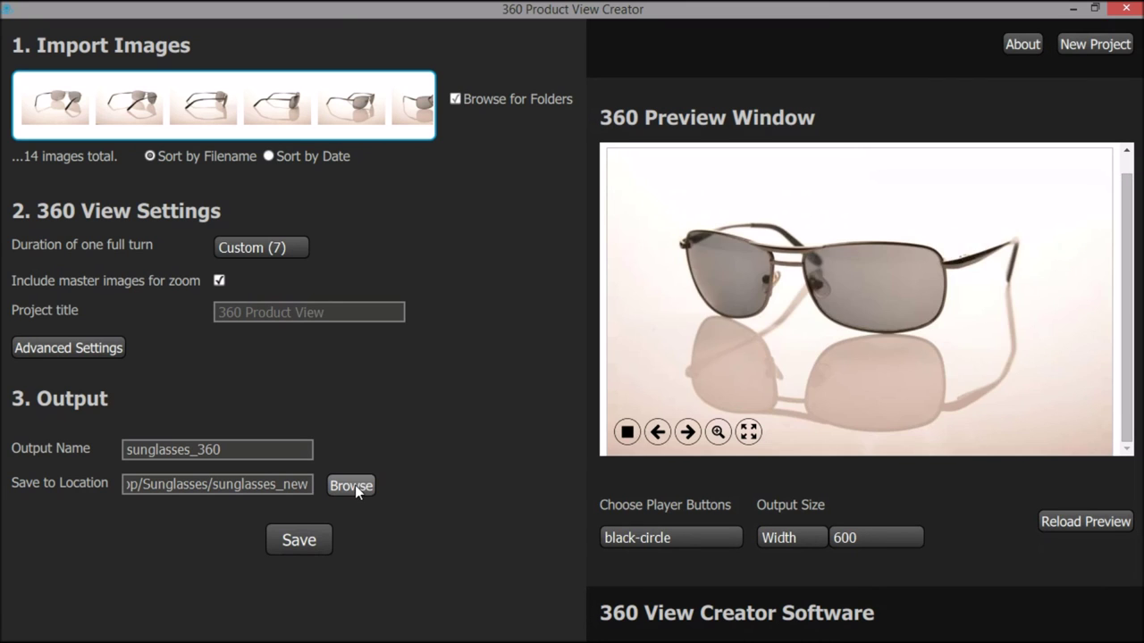
Set the output location to the sunglasses_360 folder on the Desktop and save the 360 view there.
click(355, 485)
click(213, 261)
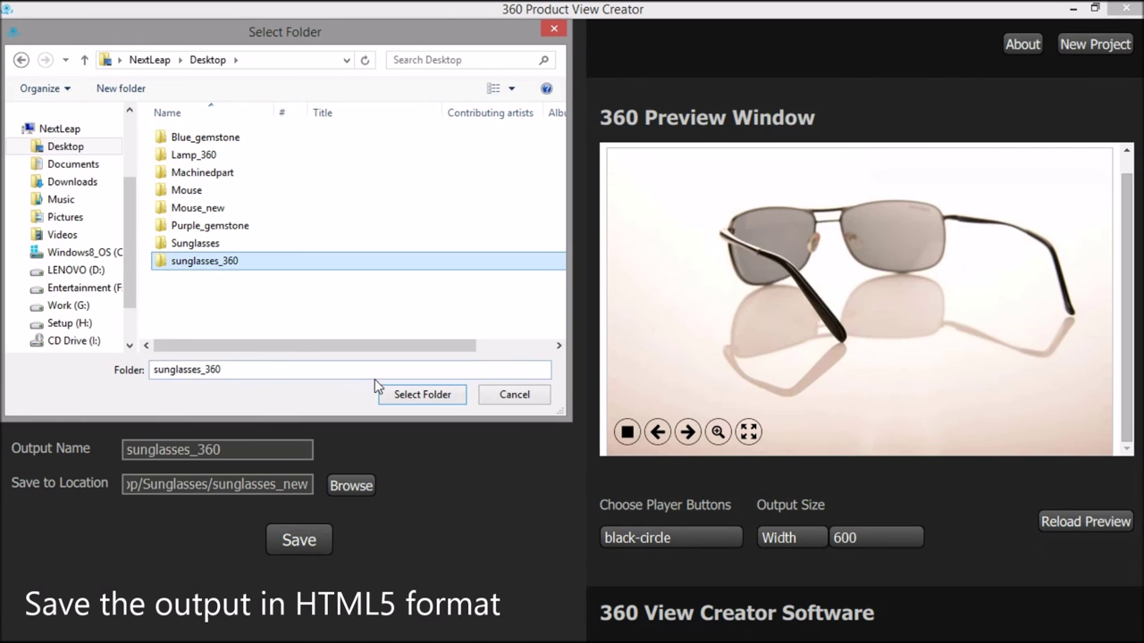
click(401, 398)
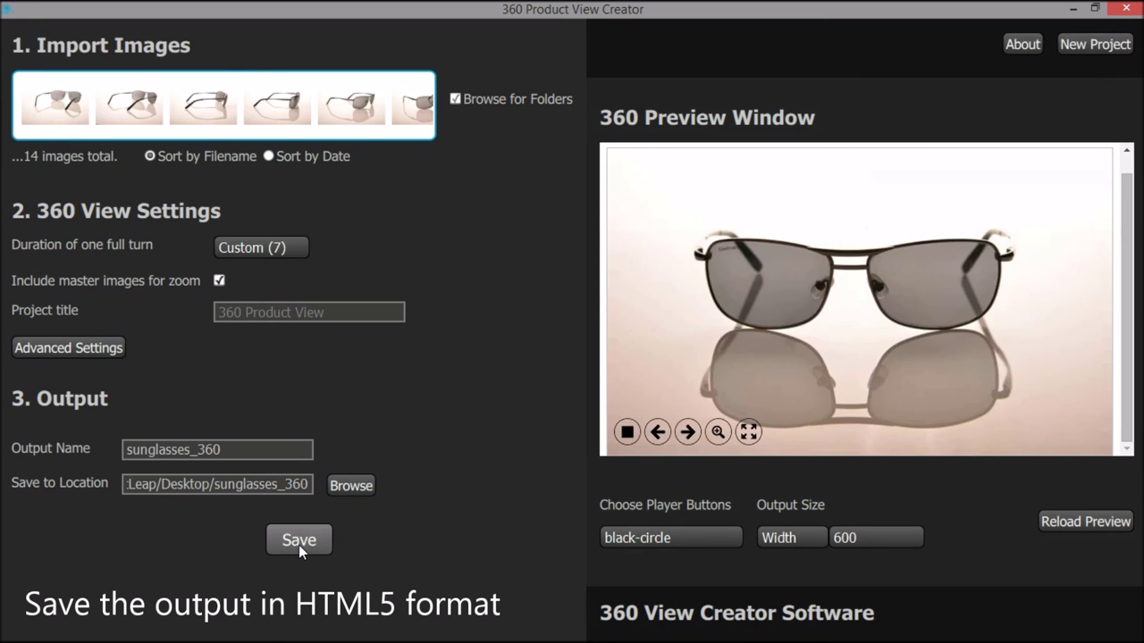
click(299, 541)
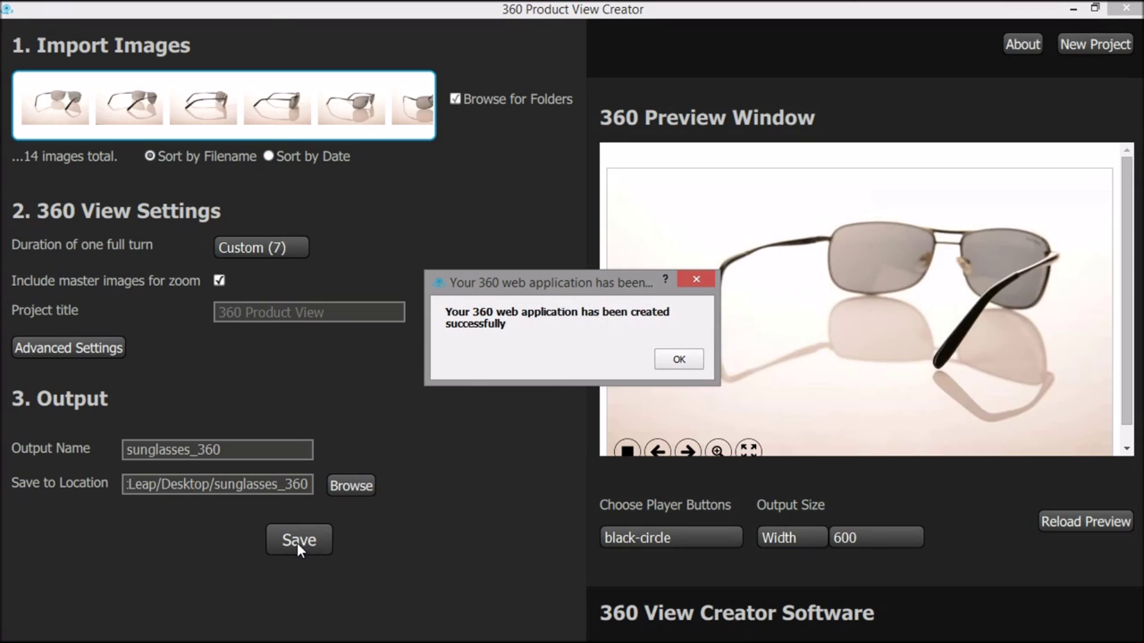
click(678, 361)
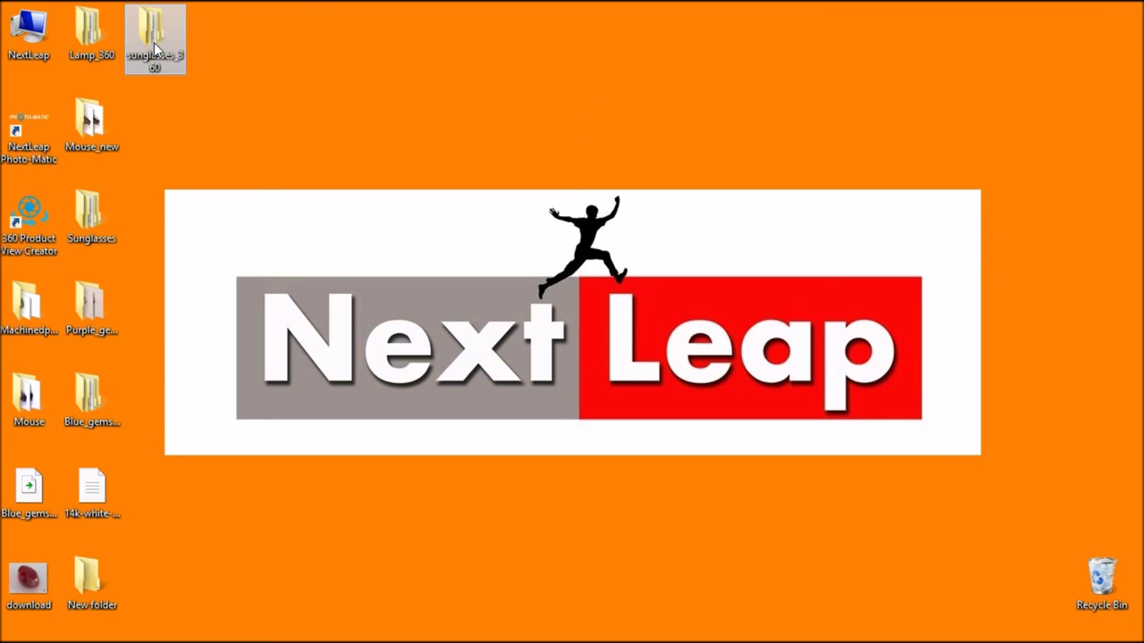
Open the index HTML file from the inner sunglasses_360 folder of the Desktop output in the Chrome browser.
double_click(154, 42)
double_click(455, 20)
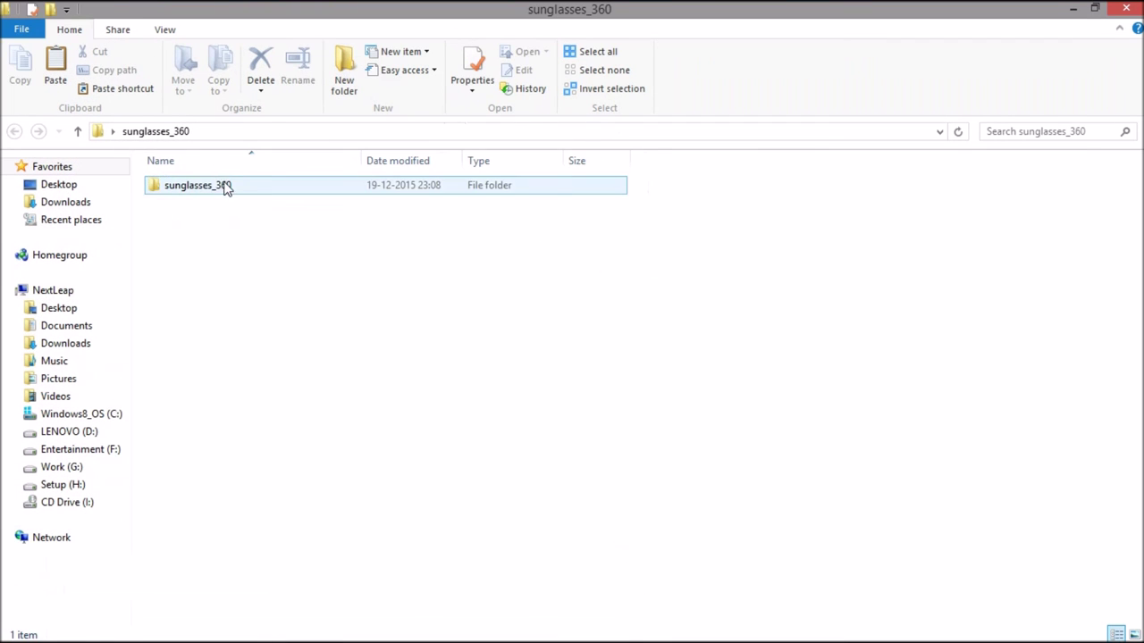
double_click(223, 186)
right_click(181, 363)
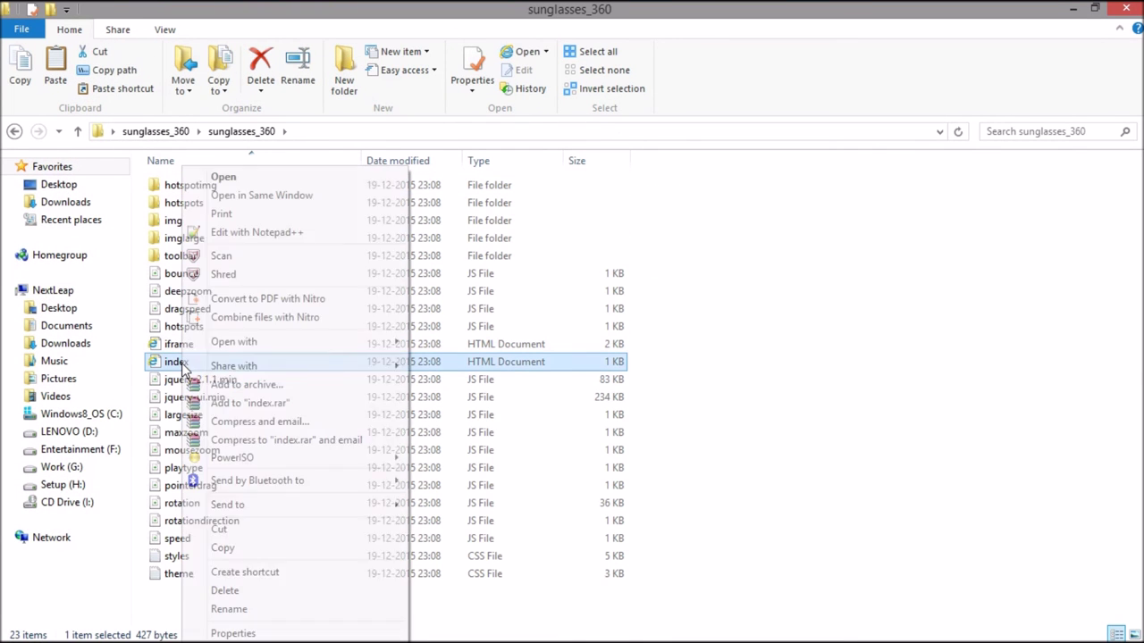
mouse_move(240, 344)
click(474, 337)
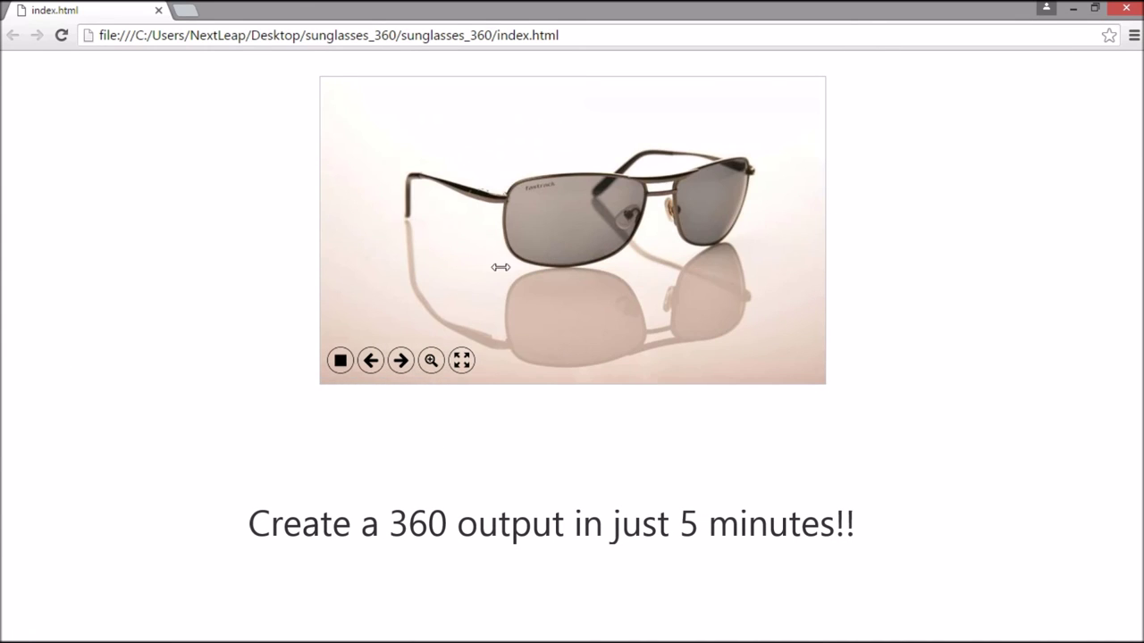
Test the 360 view by rotating the sunglasses, stopping the rotation, zooming in, panning the enlarged image and zooming back out.
drag(503, 261, 469, 275)
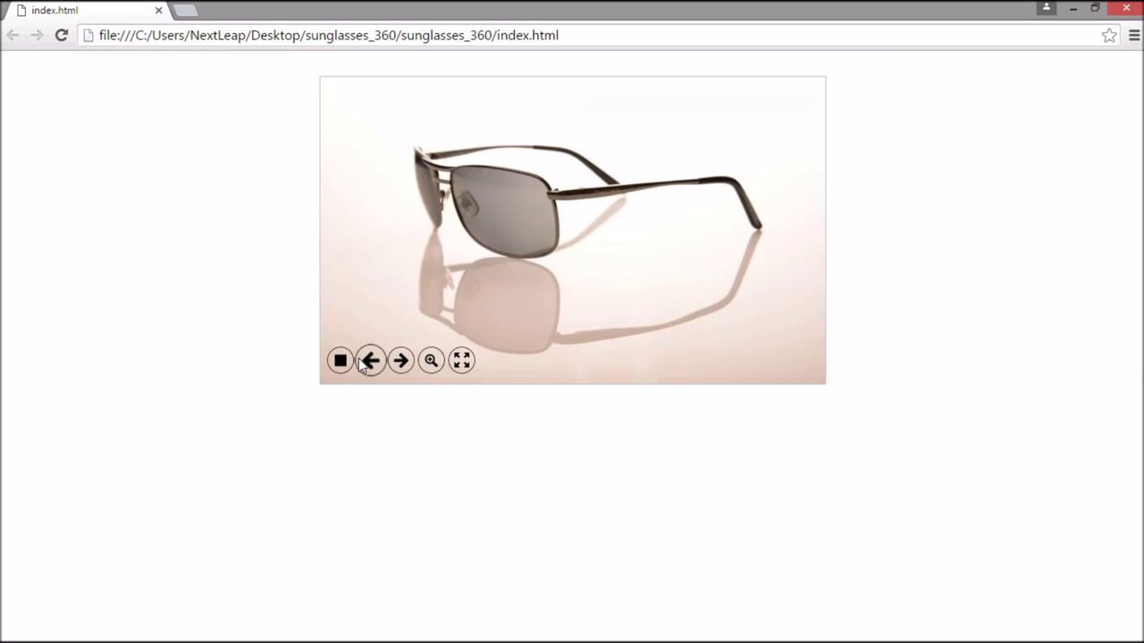
click(565, 222)
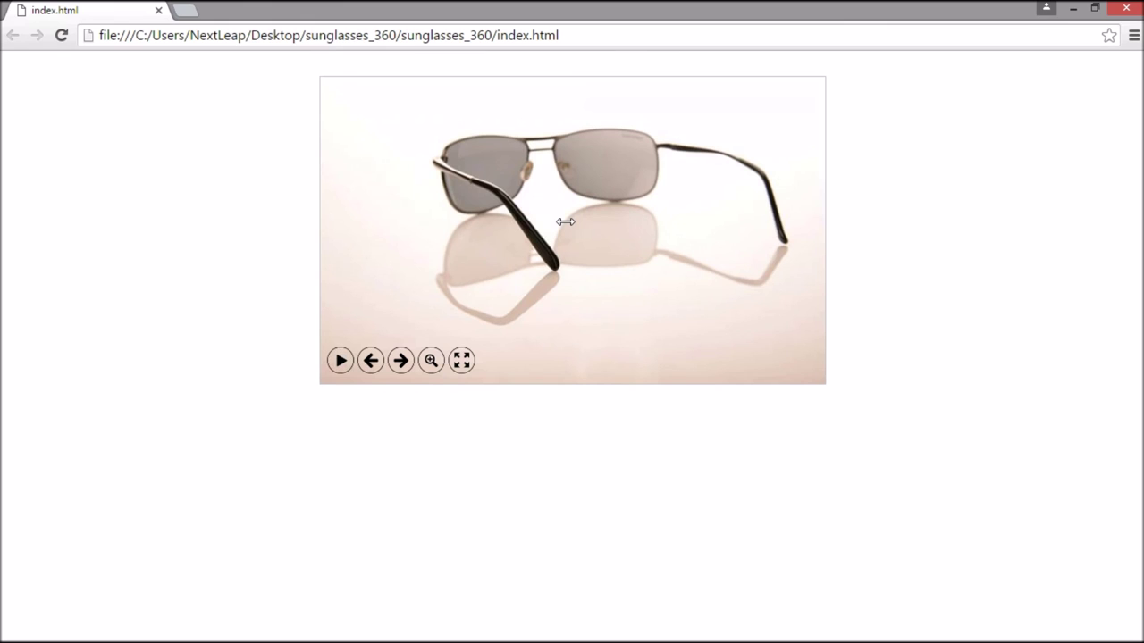
scroll(564, 222, up, 3)
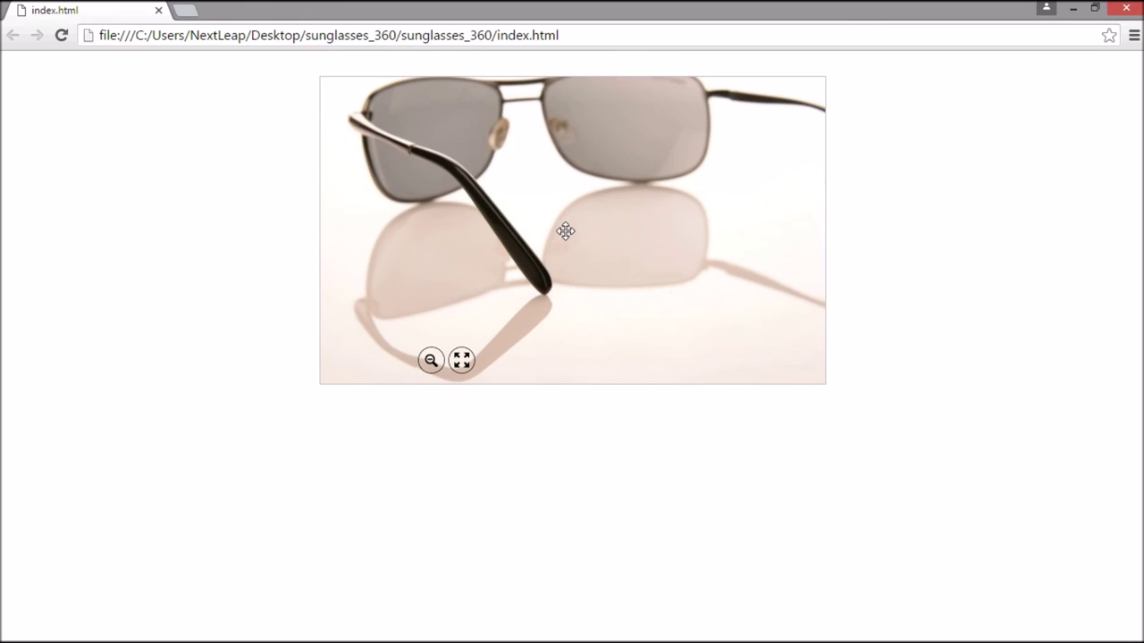
drag(445, 244, 411, 389)
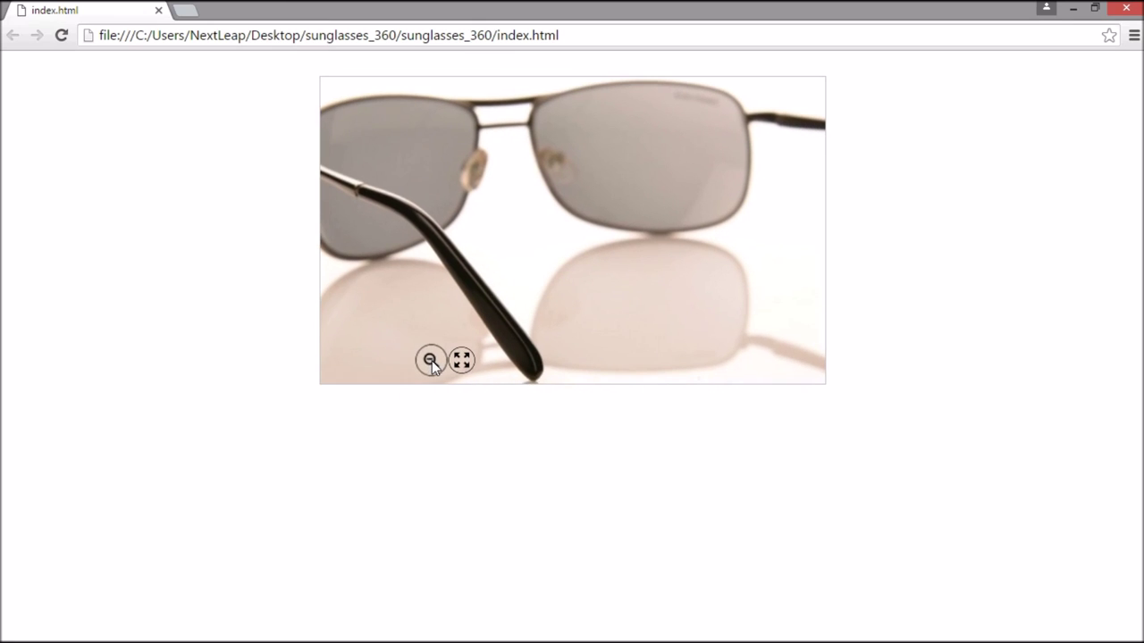
click(431, 360)
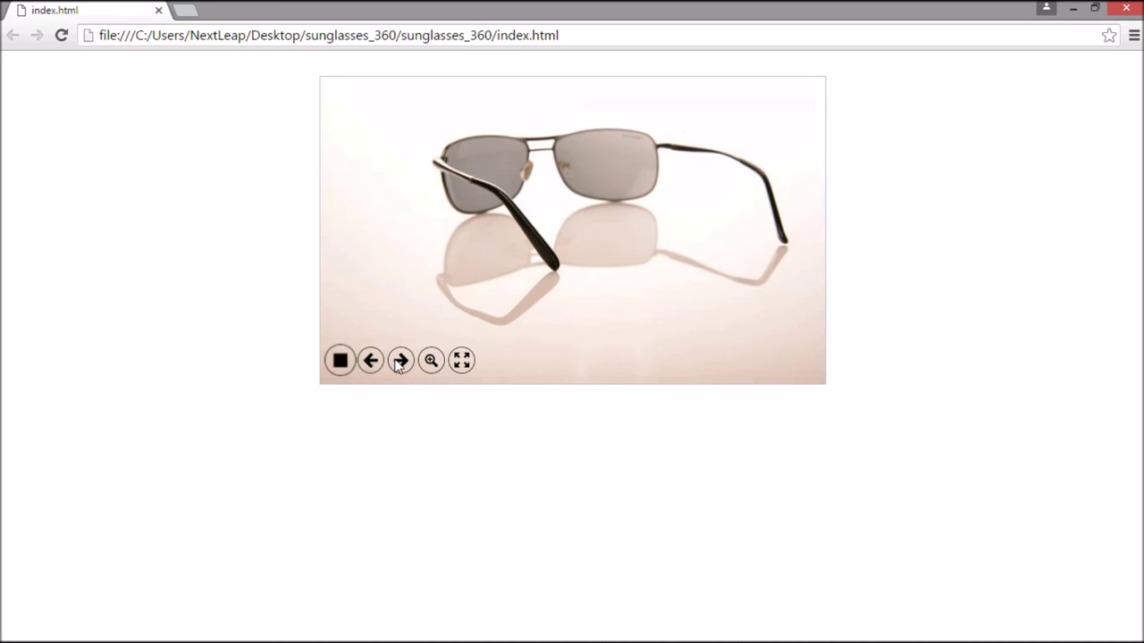